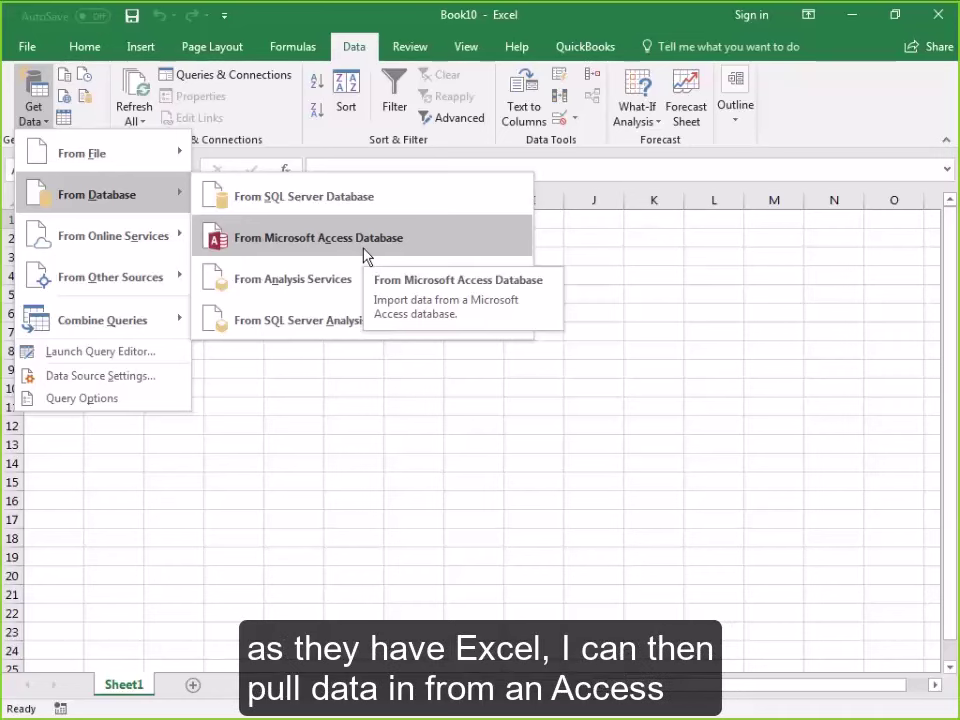
Step: Import from a Microsoft Access database, choosing Sales Data.mdb on the E: drive as the source file
{"action": "left_click", "coordinate": [365, 250]}
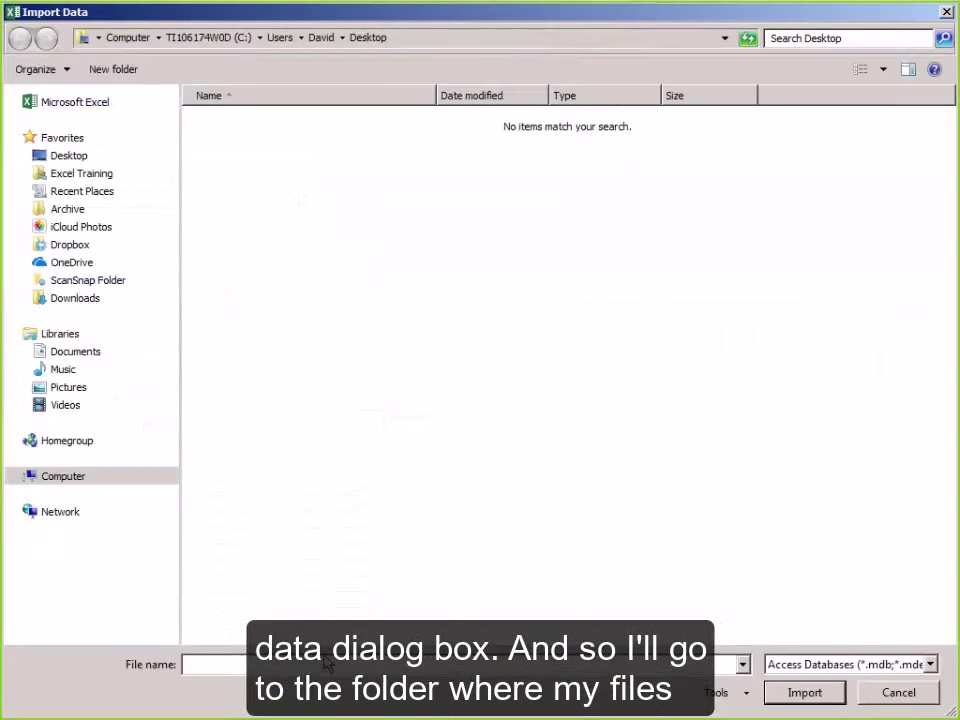
{"action": "type", "text": "e:\\"}
{"action": "key", "text": "Return"}
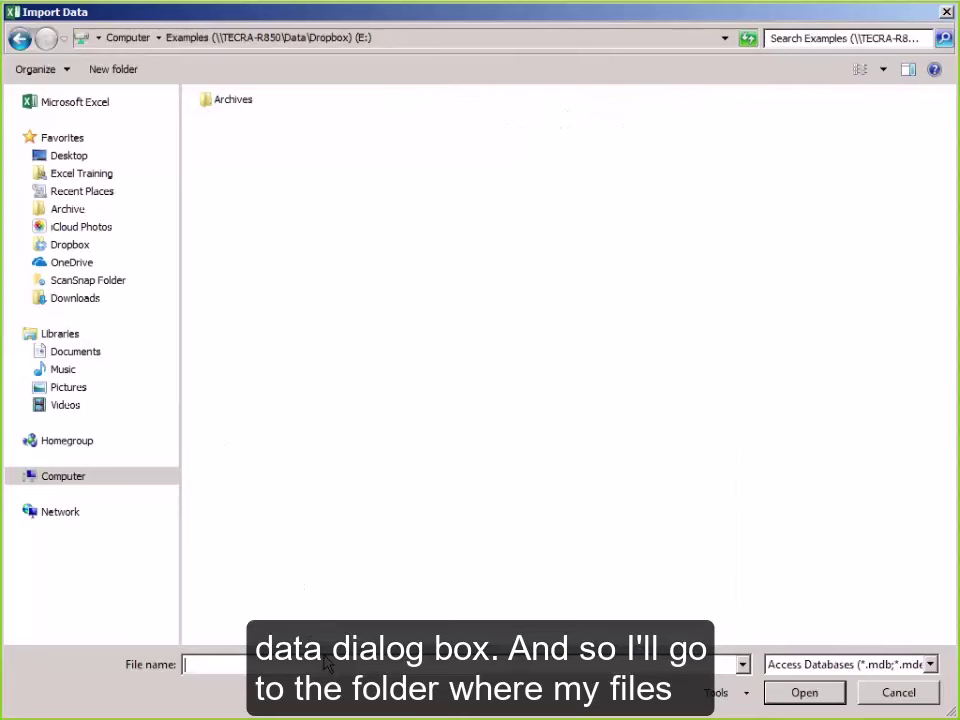
{"action": "left_click", "coordinate": [264, 204]}
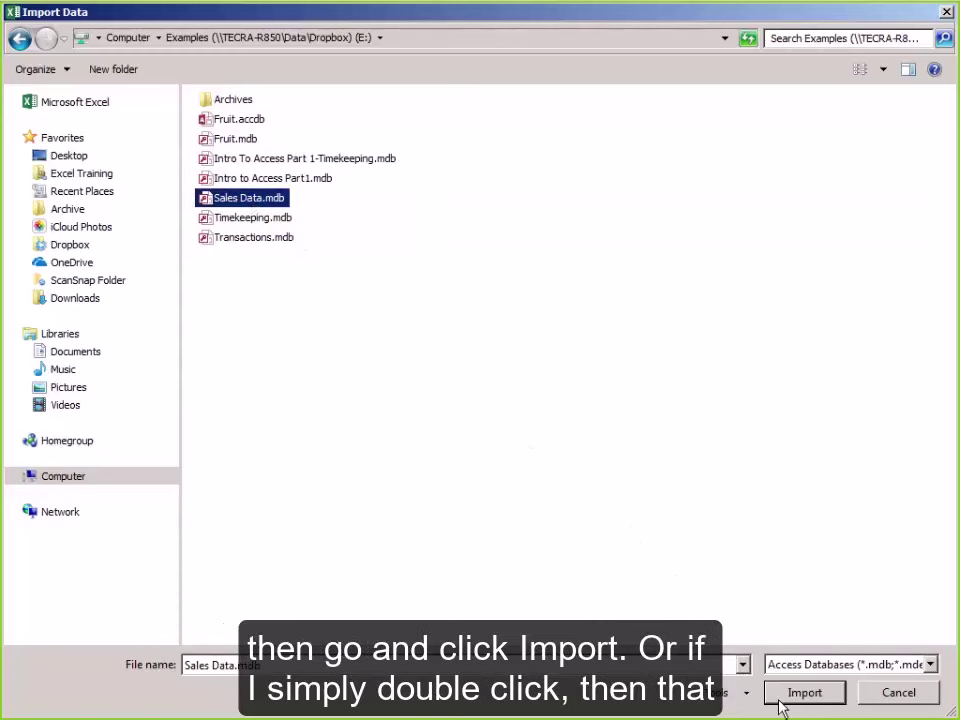
{"action": "double_click", "coordinate": [247, 203]}
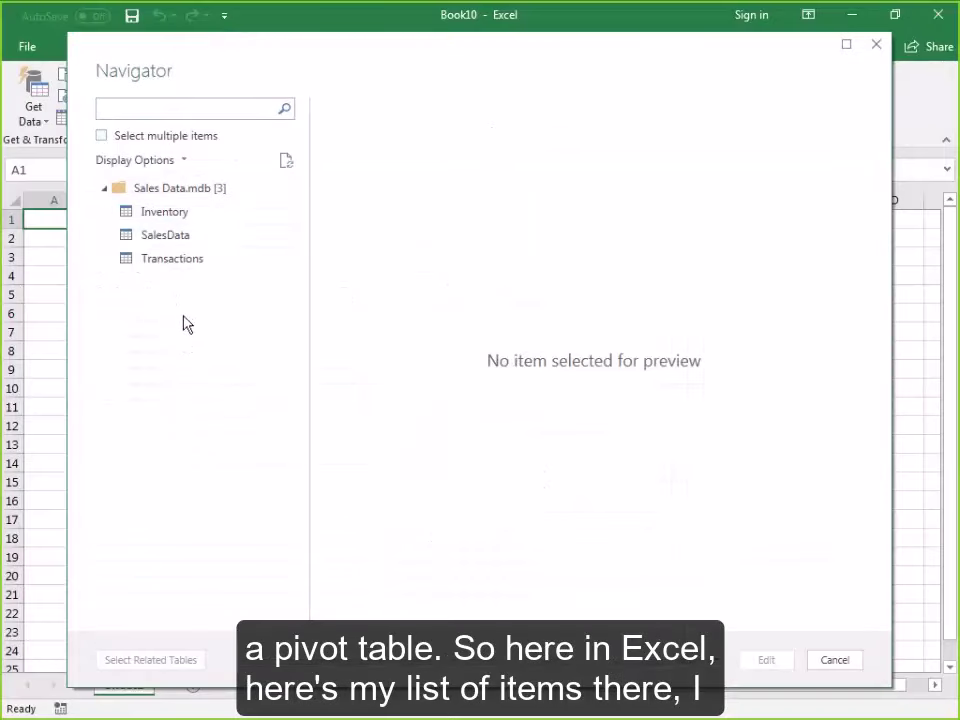
Step: Load the SalesData table as a PivotTable Report on a new worksheet
{"action": "left_click", "coordinate": [165, 240]}
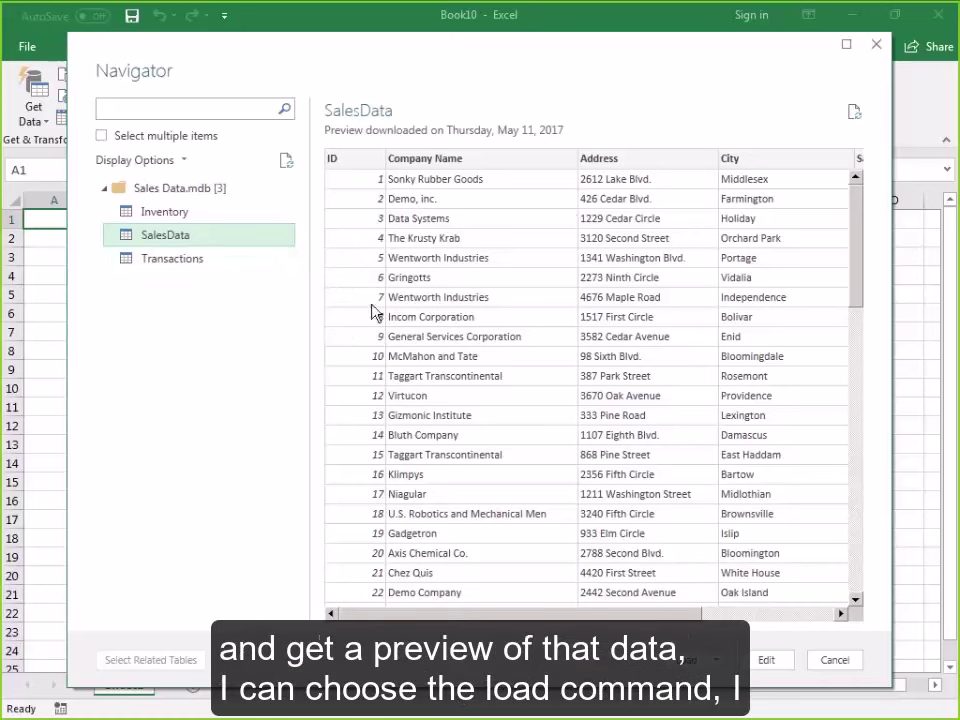
{"action": "left_click", "coordinate": [722, 667]}
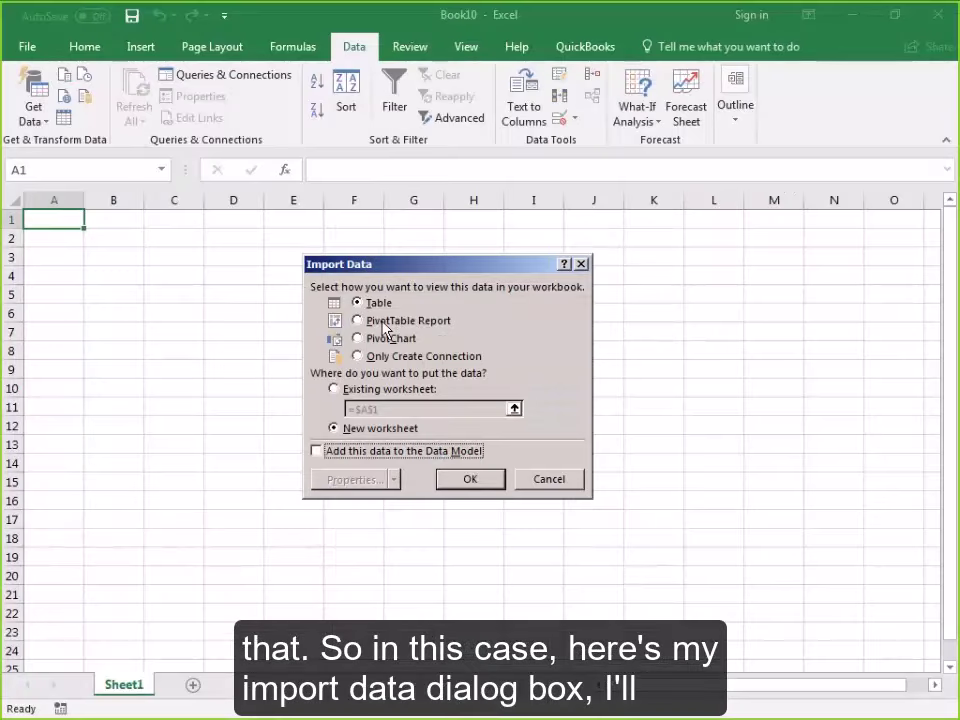
{"action": "left_click", "coordinate": [377, 326]}
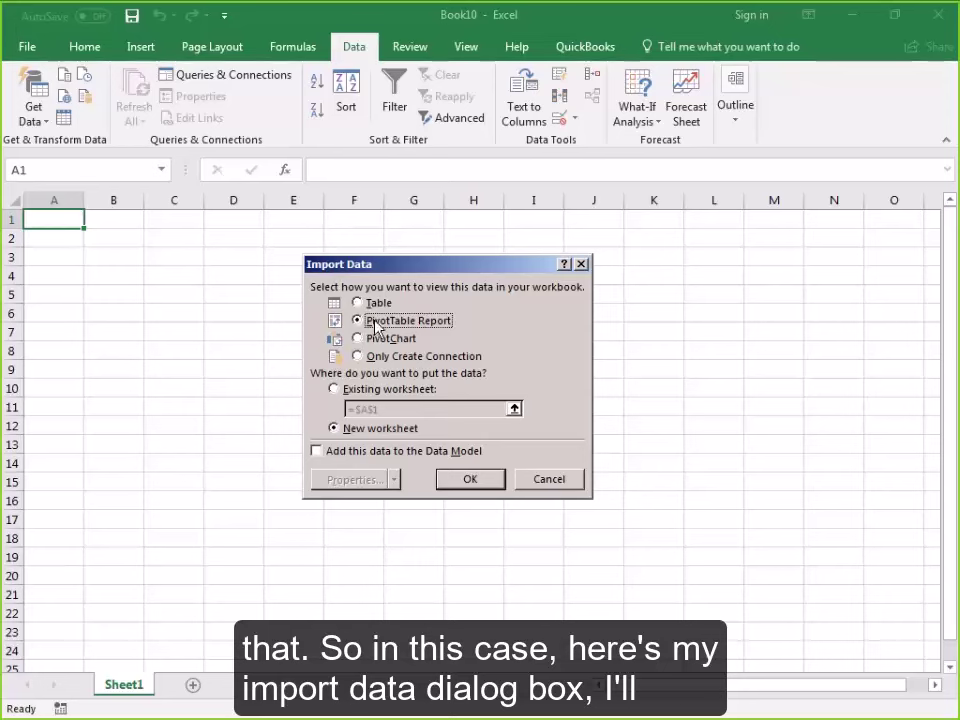
{"action": "left_click", "coordinate": [470, 480]}
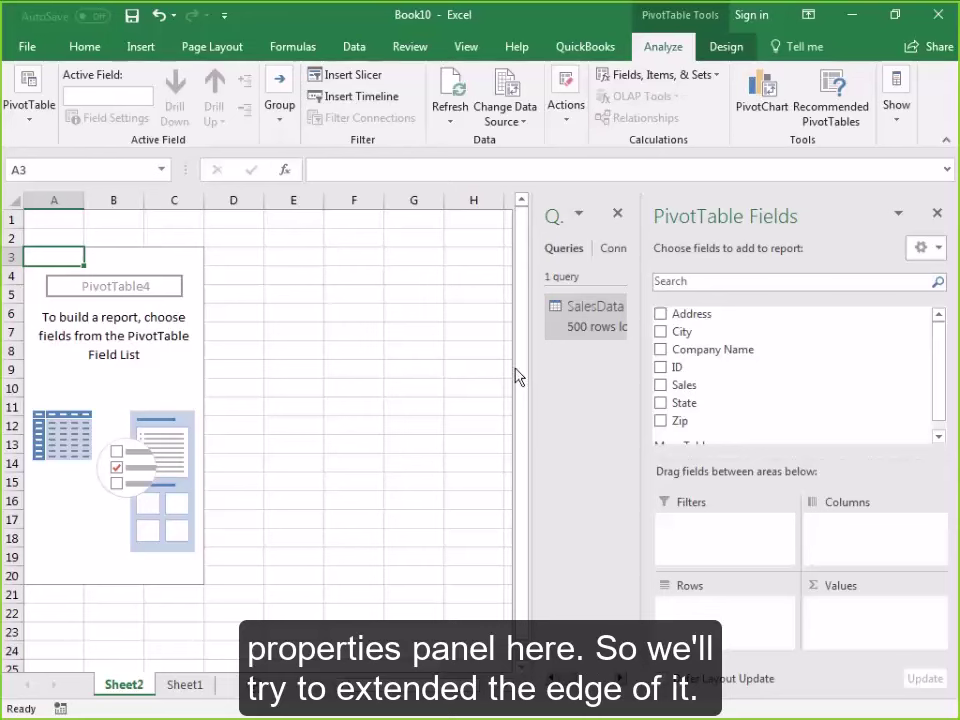
Step: Widen the Queries & Connections pane to view the SalesData query, and close the pane
{"action": "left_click_drag", "start_coordinate": [514, 375], "coordinate": [516, 345]}
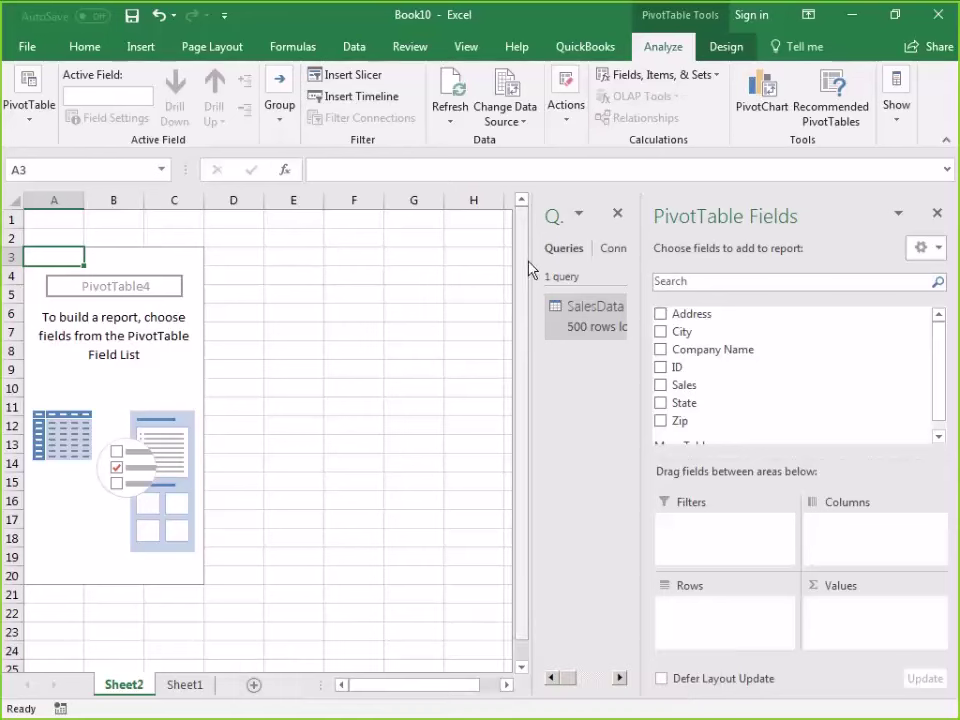
{"action": "left_click_drag", "start_coordinate": [536, 266], "coordinate": [284, 252]}
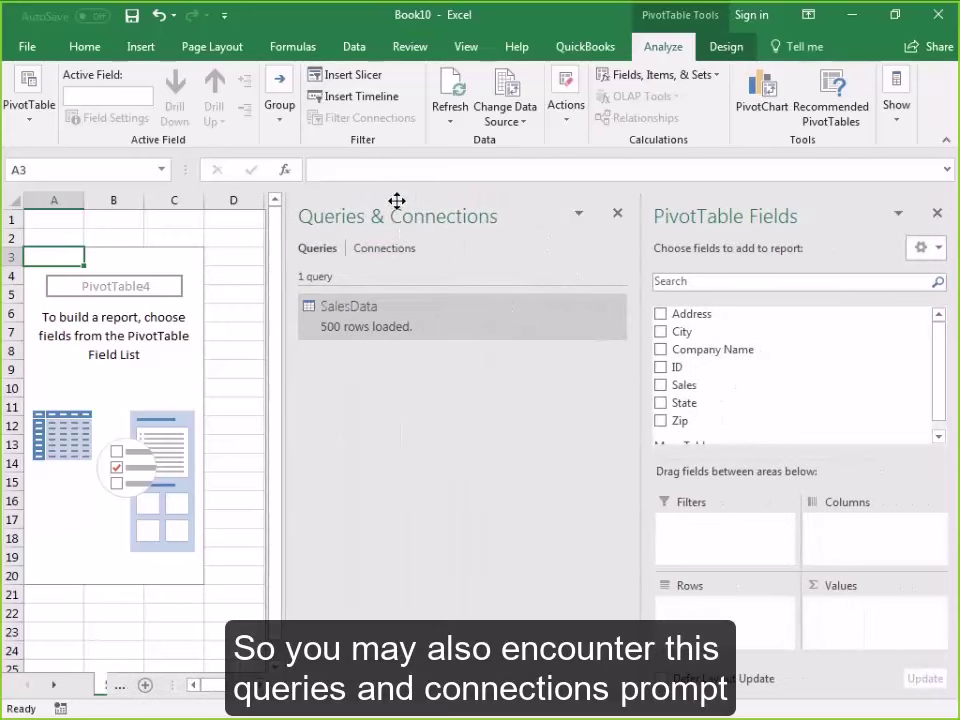
{"action": "left_click", "coordinate": [615, 216]}
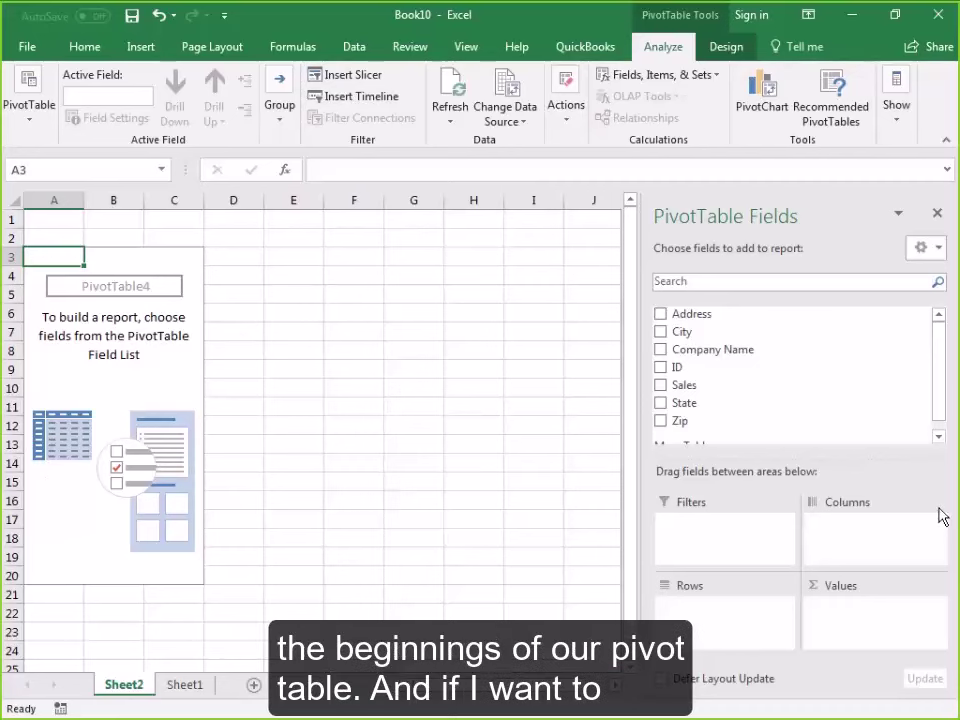
Step: Add the State field to the pivot table's rows and look through the list of states
{"action": "left_click", "coordinate": [660, 405]}
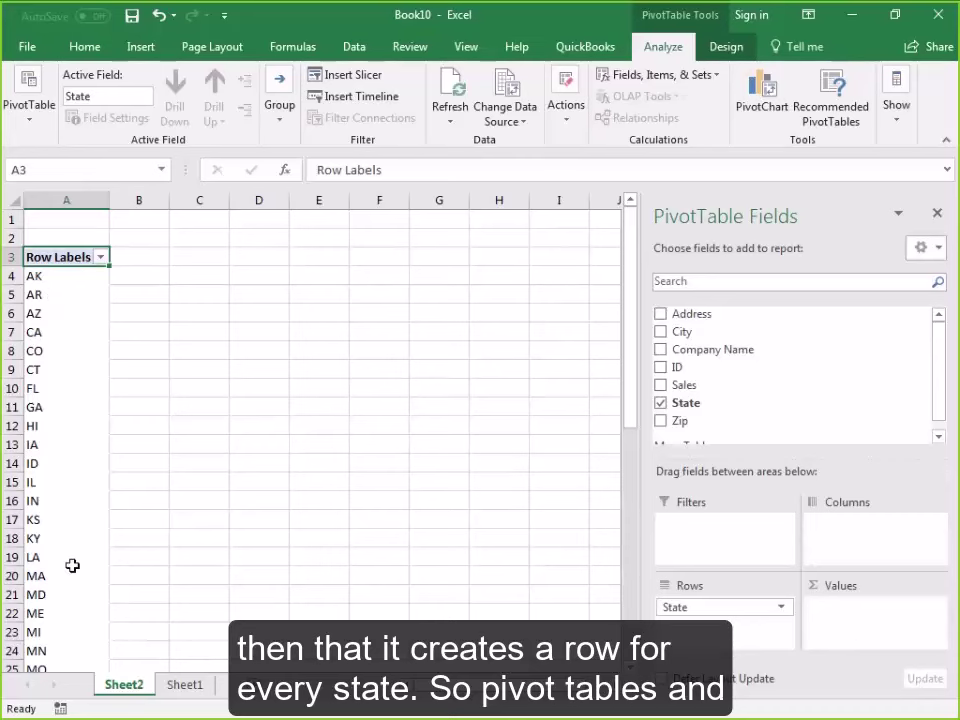
{"action": "scroll", "coordinate": [73, 562], "scroll_direction": "down", "scroll_amount": 8}
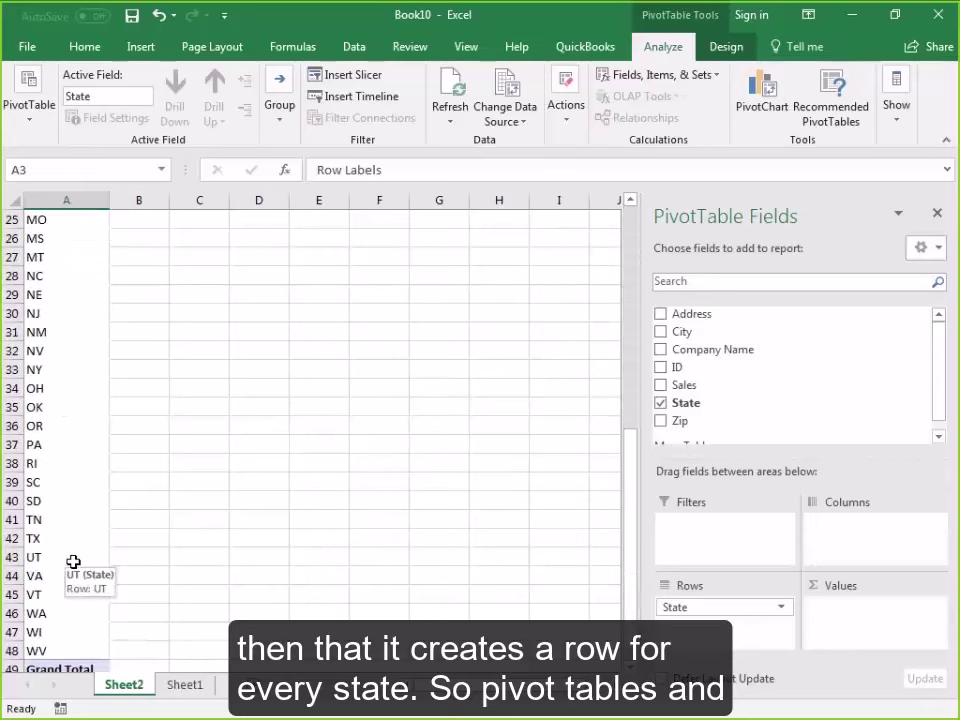
{"action": "scroll", "coordinate": [75, 557], "scroll_direction": "down", "scroll_amount": 1}
{"action": "scroll", "coordinate": [77, 546], "scroll_direction": "up", "scroll_amount": 3}
{"action": "scroll", "coordinate": [79, 548], "scroll_direction": "up", "scroll_amount": 6}
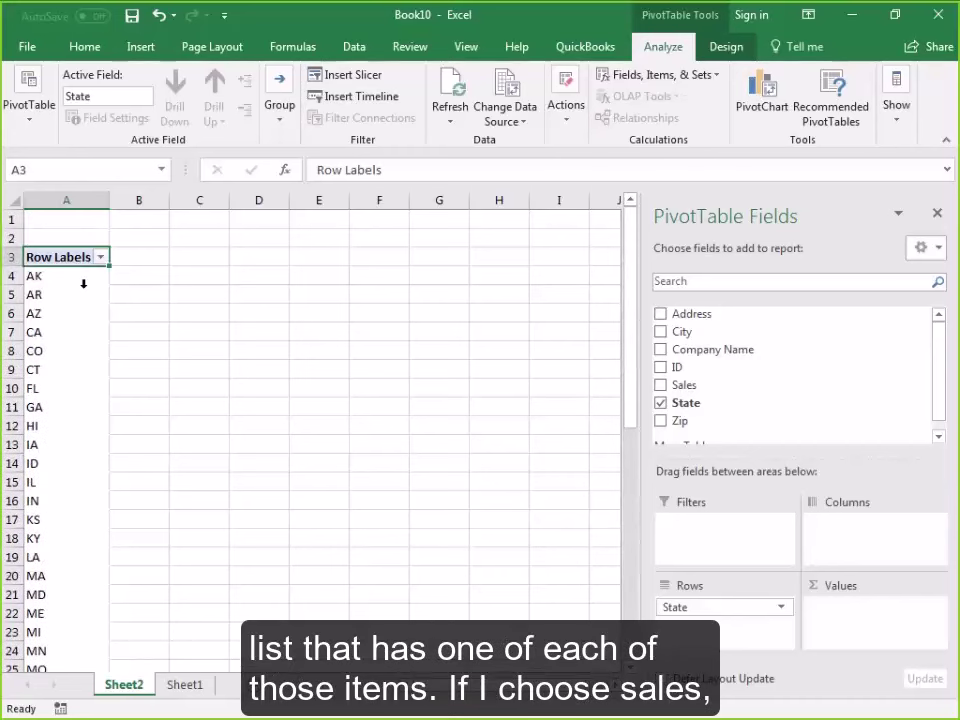
Step: Add Sales as the summed value in the pivot table and nest City under State in the rows
{"action": "left_click", "coordinate": [660, 386]}
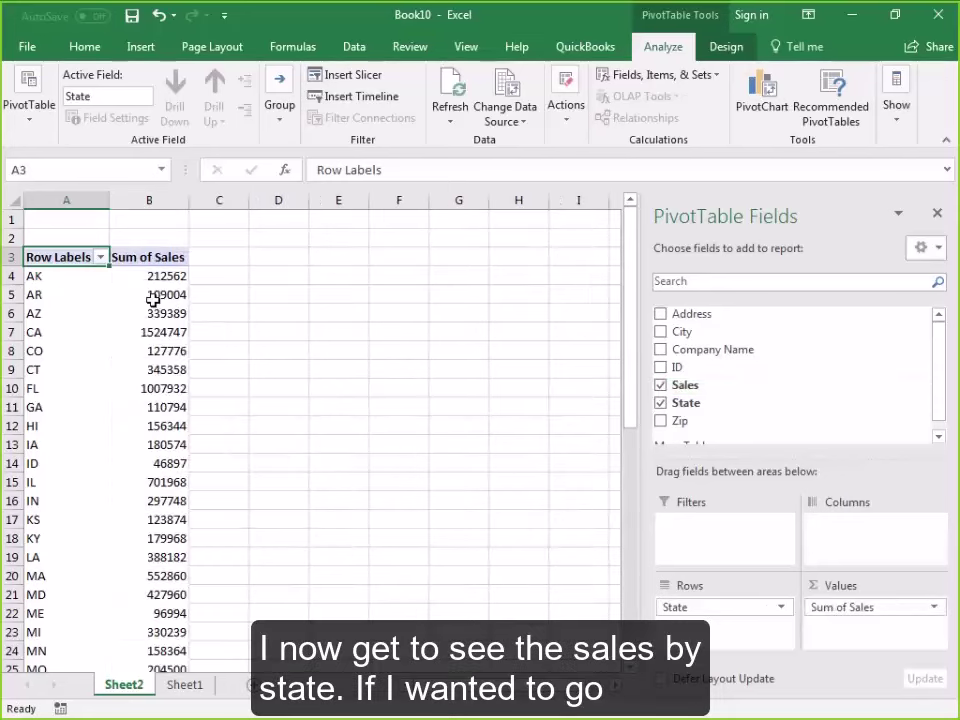
{"action": "scroll", "coordinate": [157, 318], "scroll_direction": "down", "scroll_amount": 8}
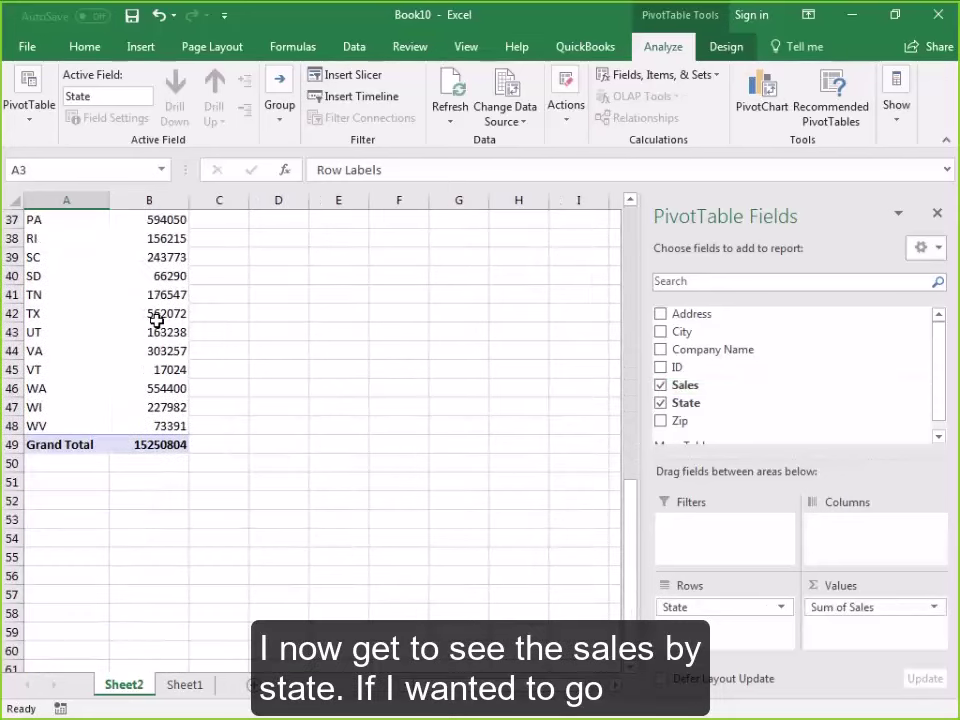
{"action": "scroll", "coordinate": [157, 318], "scroll_direction": "up", "scroll_amount": 6}
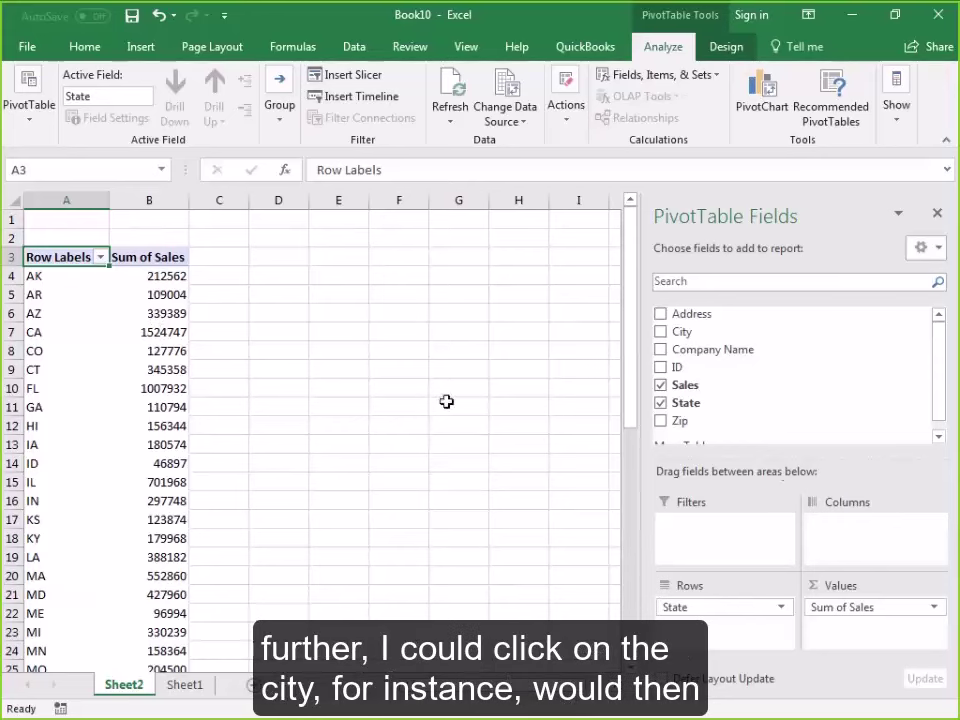
{"action": "left_click", "coordinate": [660, 333]}
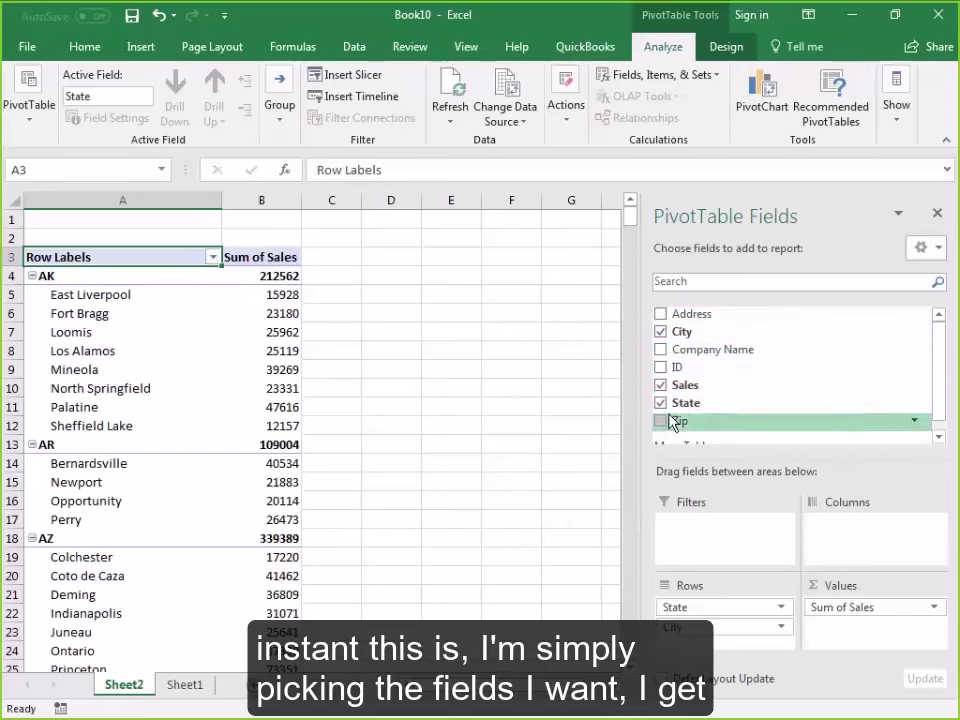
{"action": "mouse_move", "coordinate": [230, 391]}
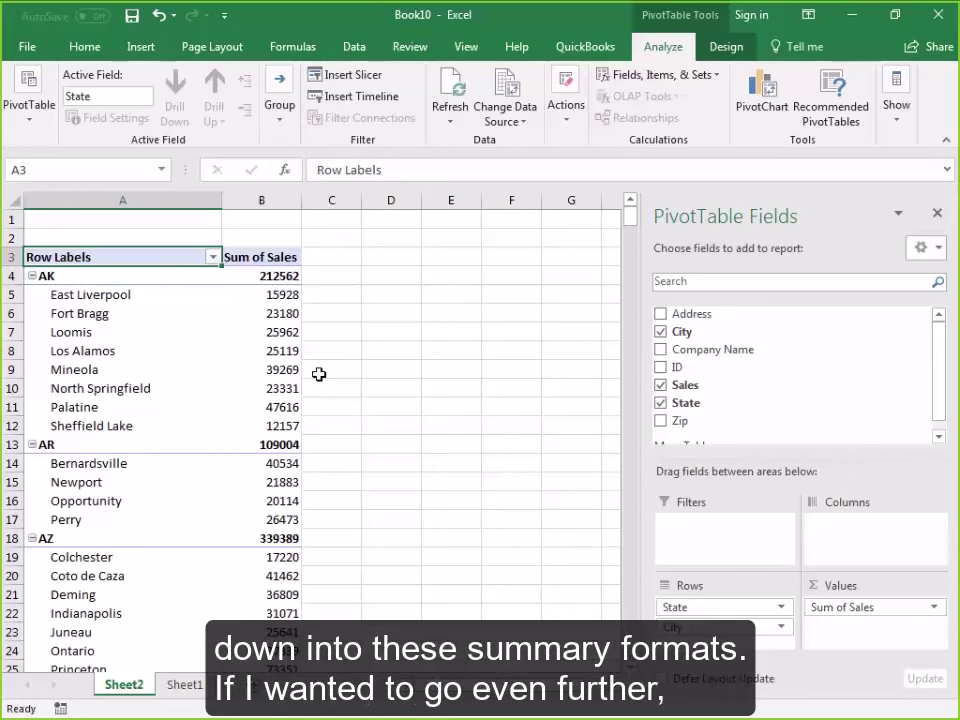
Step: Add Company Name beneath City in the pivot table's rows, look through the breakdown, and remove that field again
{"action": "left_click", "coordinate": [660, 350]}
{"action": "scroll", "coordinate": [122, 392], "scroll_direction": "down", "scroll_amount": 3}
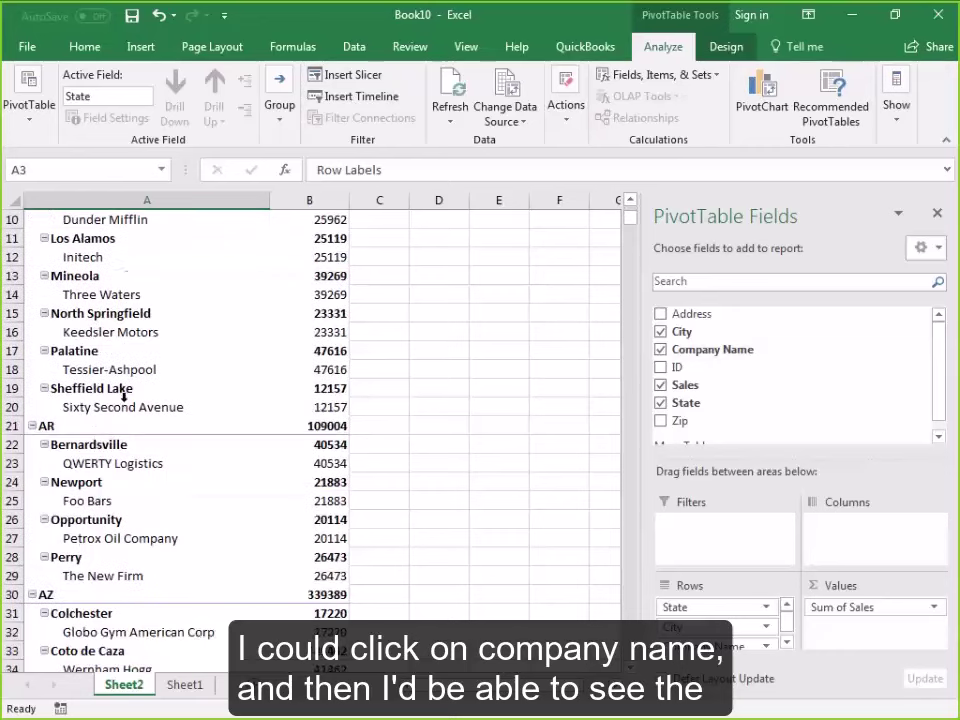
{"action": "scroll", "coordinate": [124, 397], "scroll_direction": "down", "scroll_amount": 11}
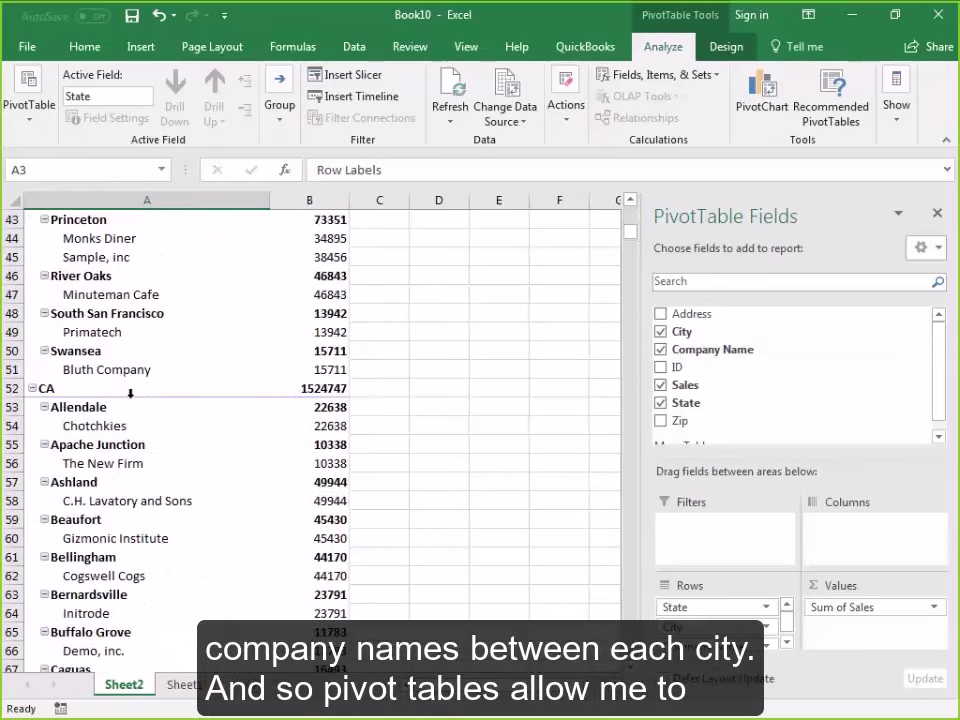
{"action": "scroll", "coordinate": [130, 393], "scroll_direction": "down", "scroll_amount": 2}
{"action": "left_click_drag", "start_coordinate": [712, 645], "coordinate": [500, 585]}
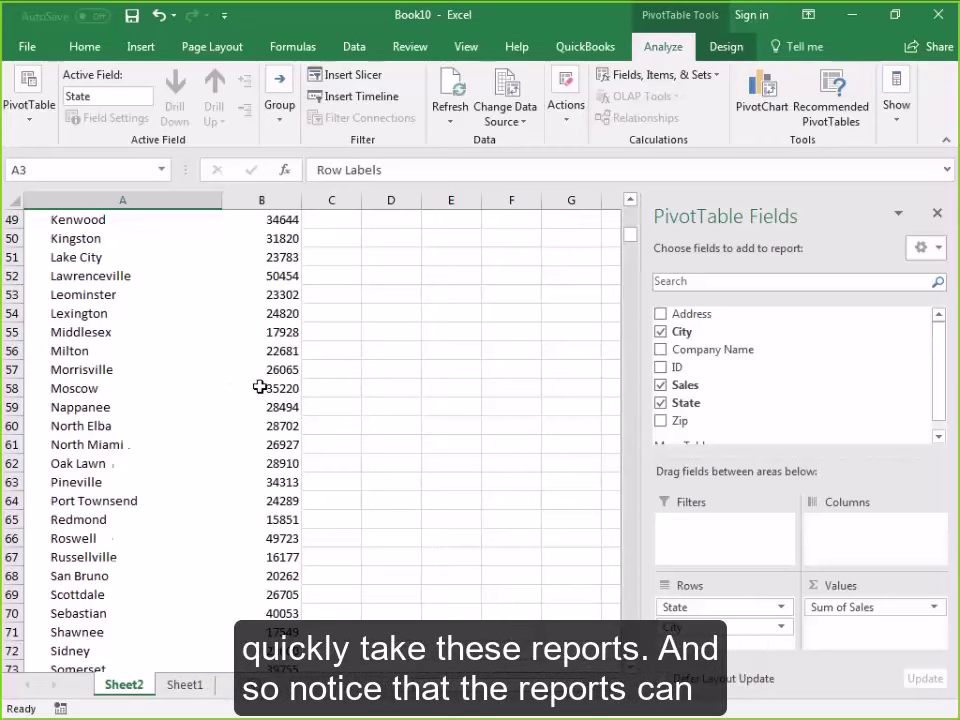
{"action": "scroll", "coordinate": [259, 386], "scroll_direction": "up", "scroll_amount": 15}
{"action": "scroll", "coordinate": [259, 384], "scroll_direction": "up", "scroll_amount": 1}
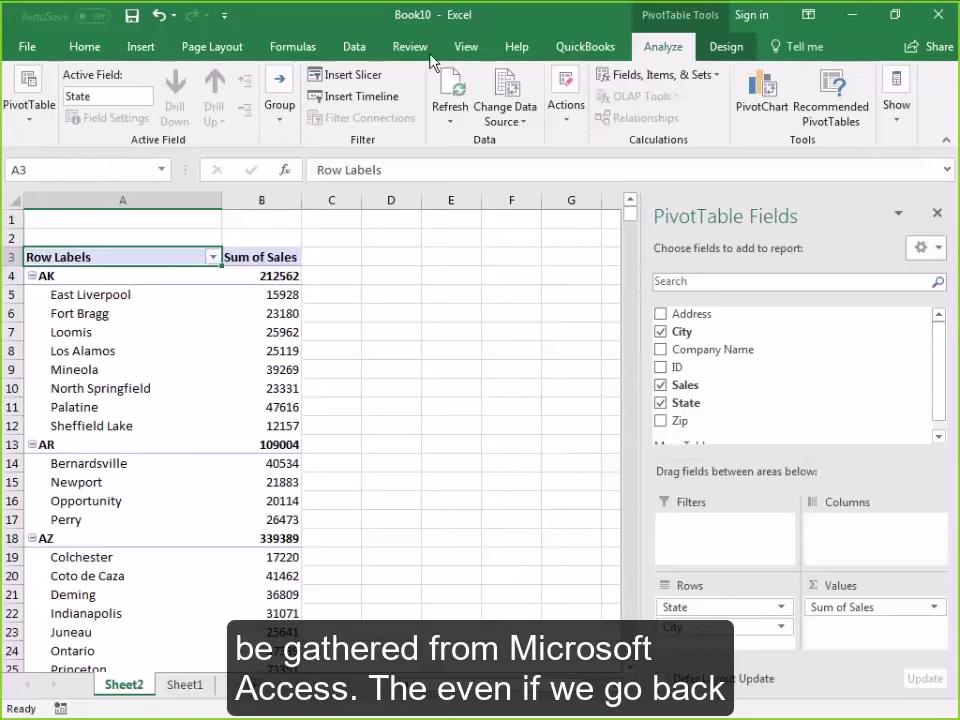
{"action": "left_click", "coordinate": [352, 47]}
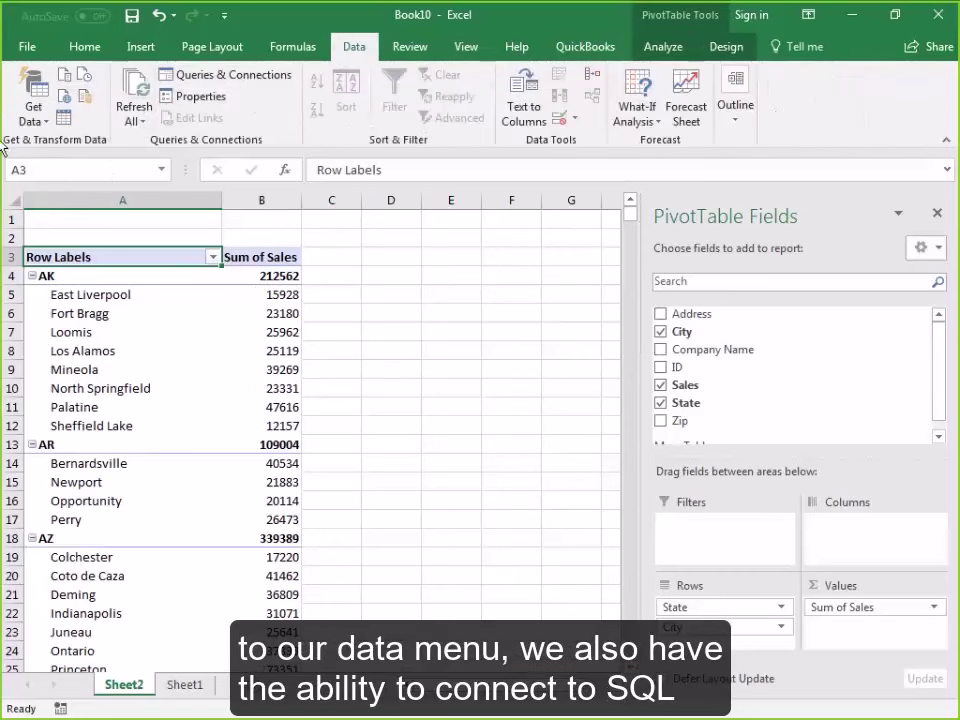
{"action": "left_click", "coordinate": [35, 122]}
{"action": "mouse_move", "coordinate": [82, 205]}
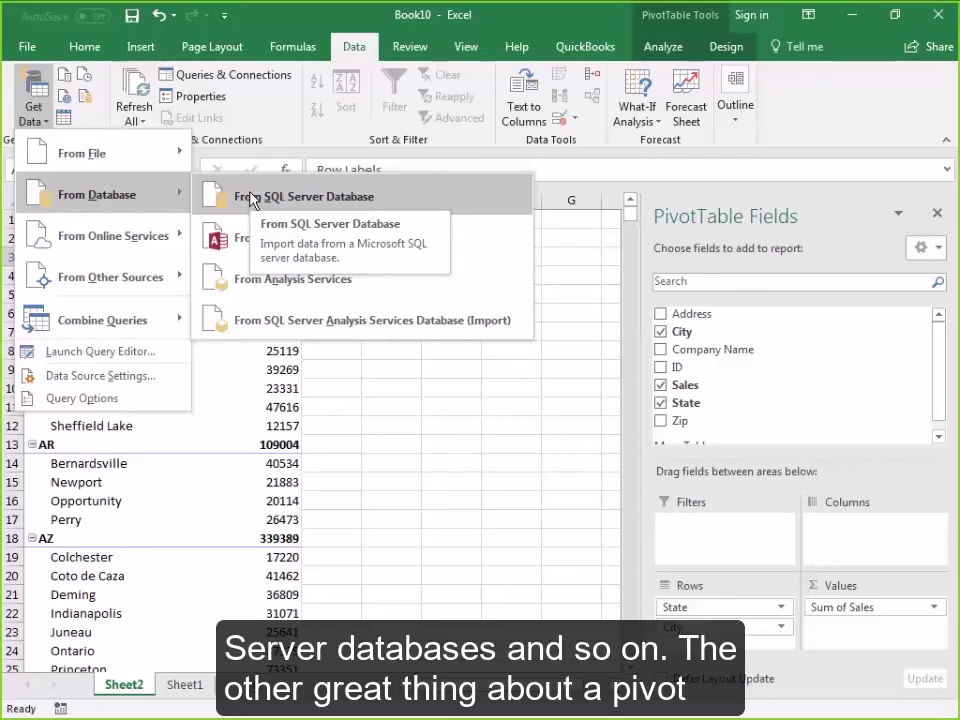
{"action": "left_click", "coordinate": [287, 398]}
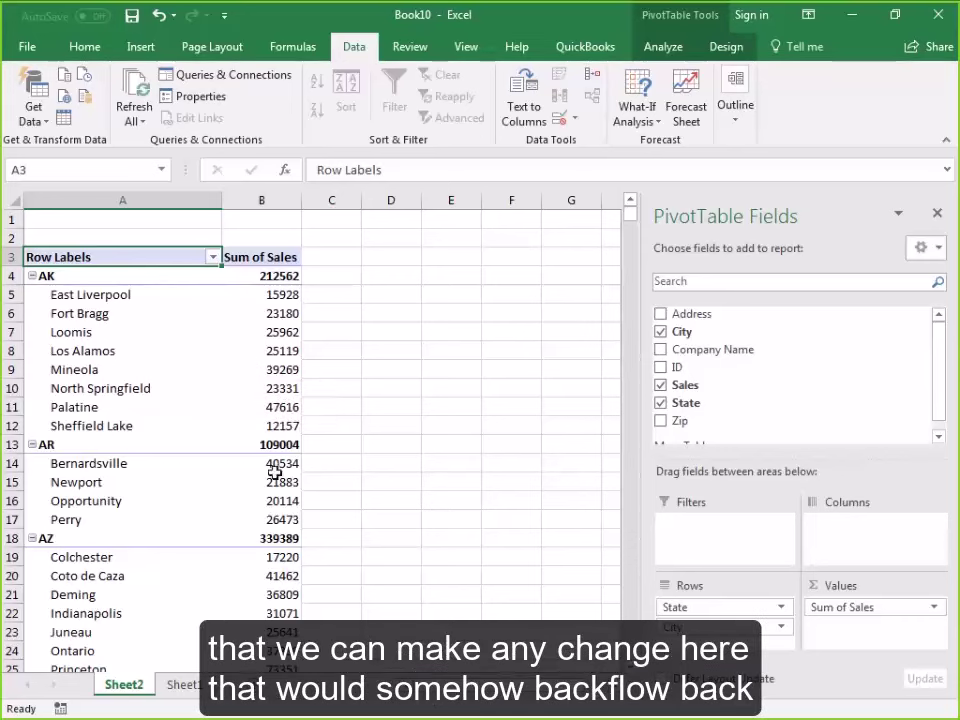
{"action": "mouse_move", "coordinate": [267, 446]}
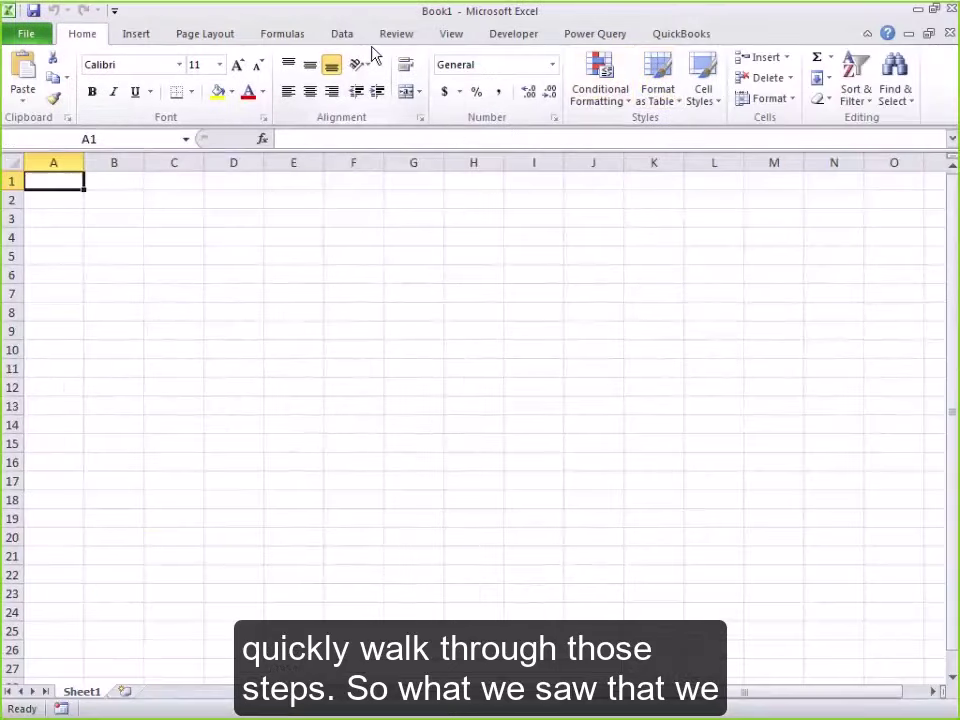
Step: In the blank Book1 workbook, import external data from Access using Sales Data.mdb on the E: drive
{"action": "left_click", "coordinate": [342, 36]}
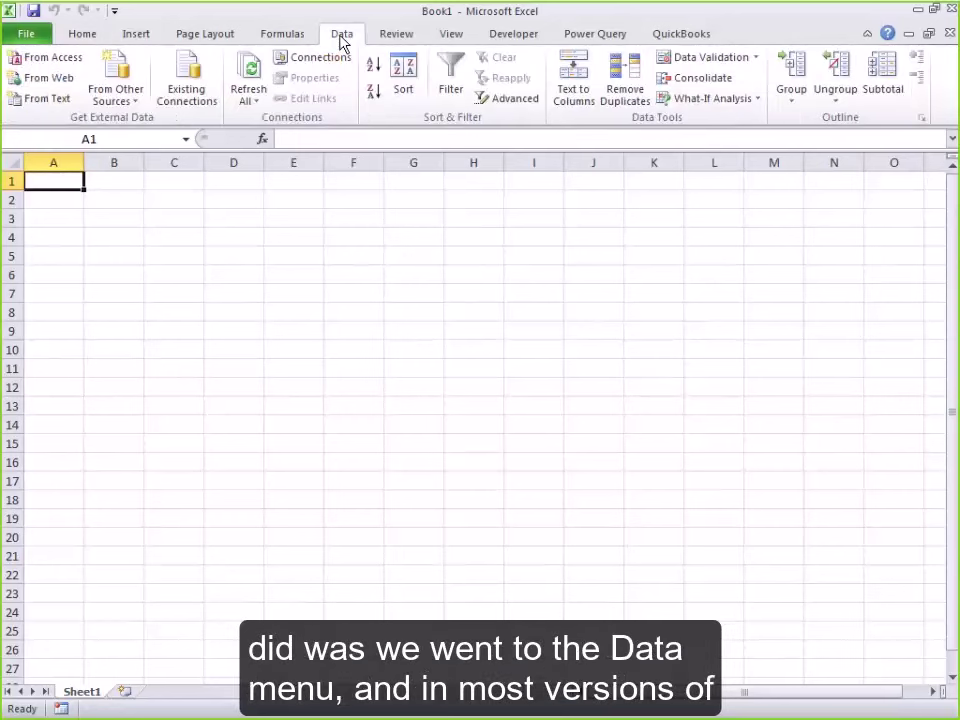
{"action": "left_click", "coordinate": [27, 66]}
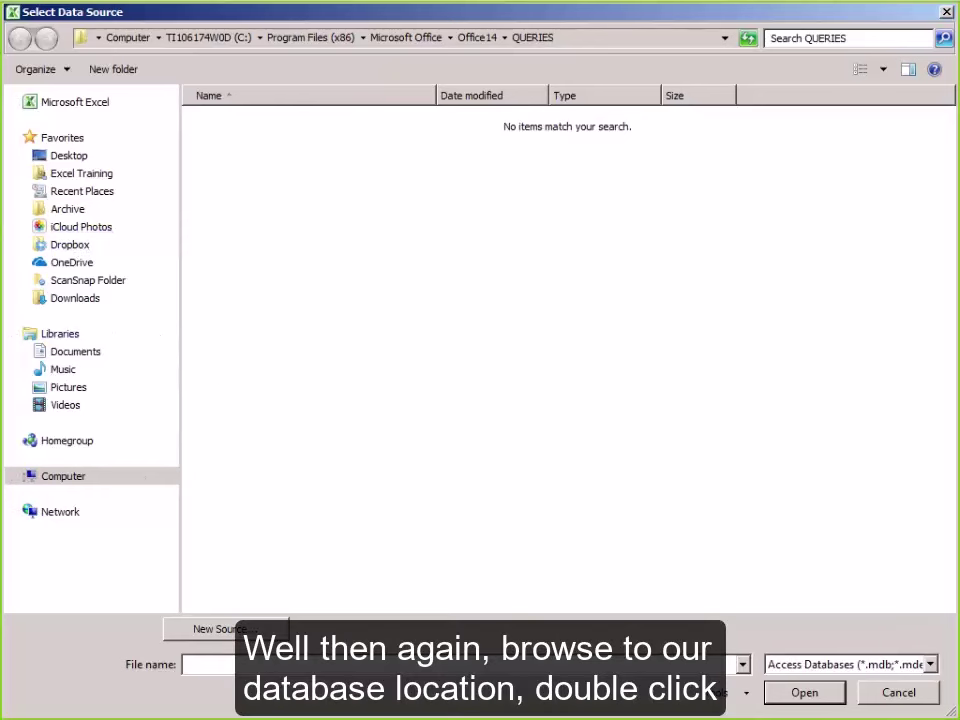
{"action": "type", "text": "e:\\"}
{"action": "key", "text": "Return"}
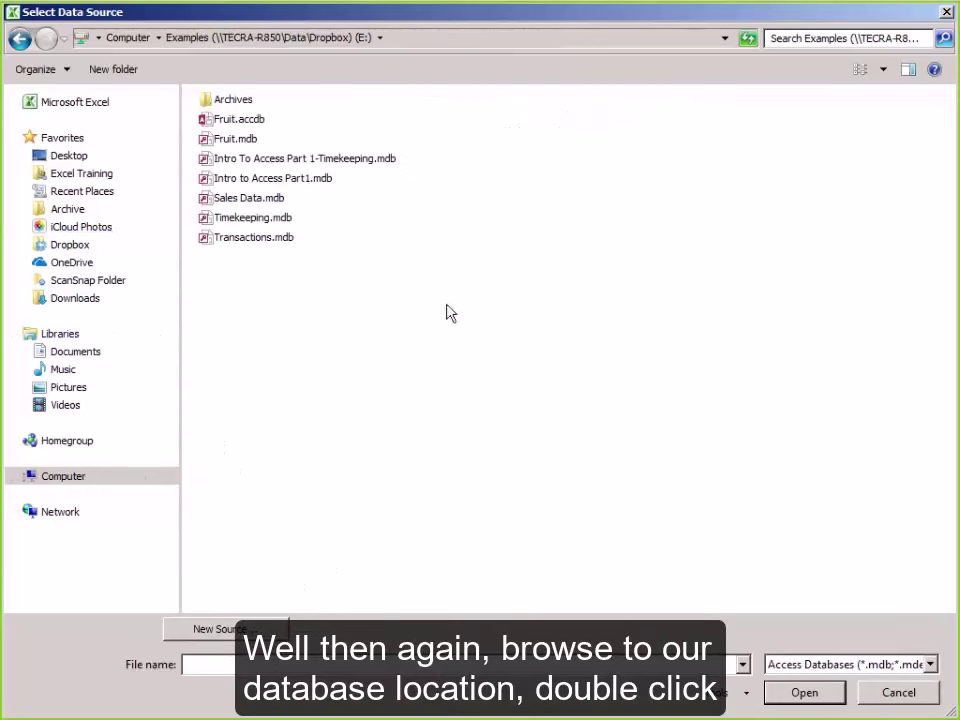
{"action": "double_click", "coordinate": [260, 201]}
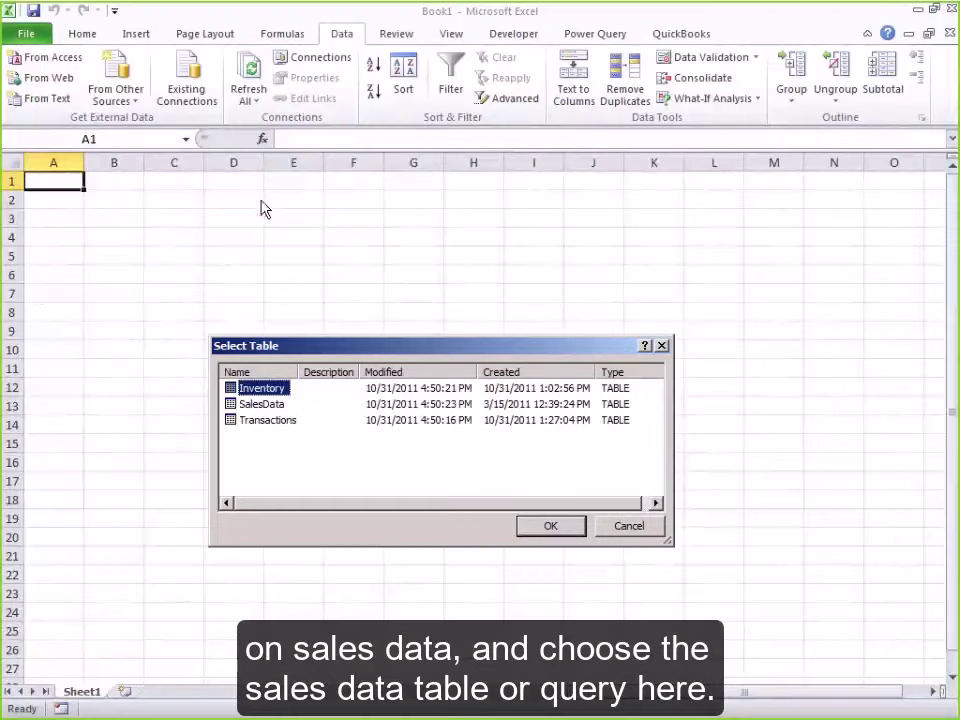
Step: Import the SalesData table as a PivotTable Report in the existing worksheet at cell A1
{"action": "left_click", "coordinate": [250, 404]}
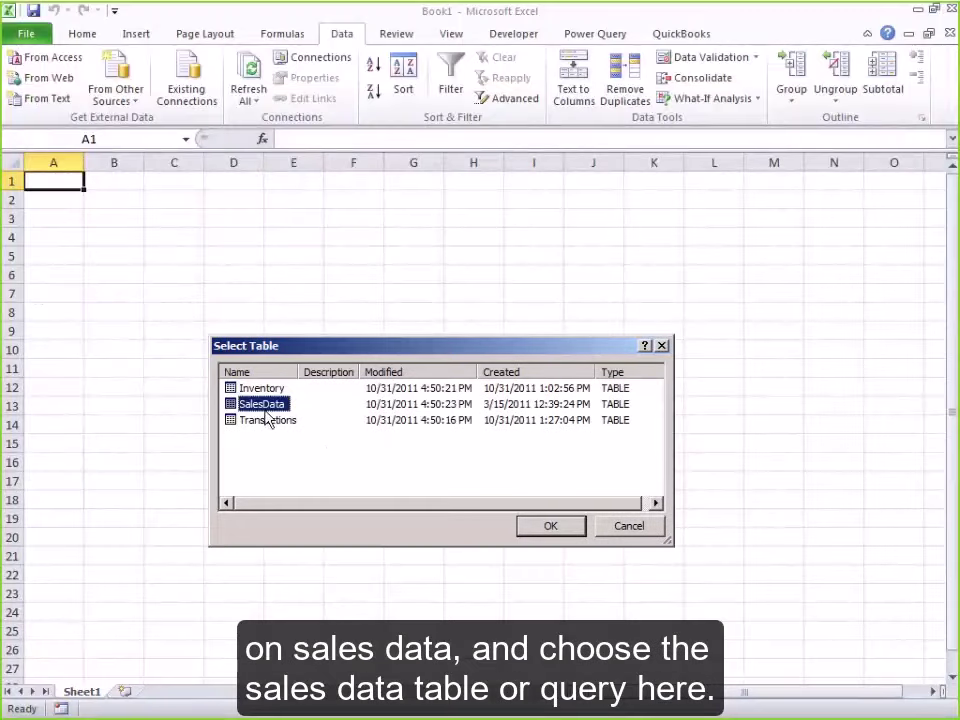
{"action": "left_click", "coordinate": [550, 533]}
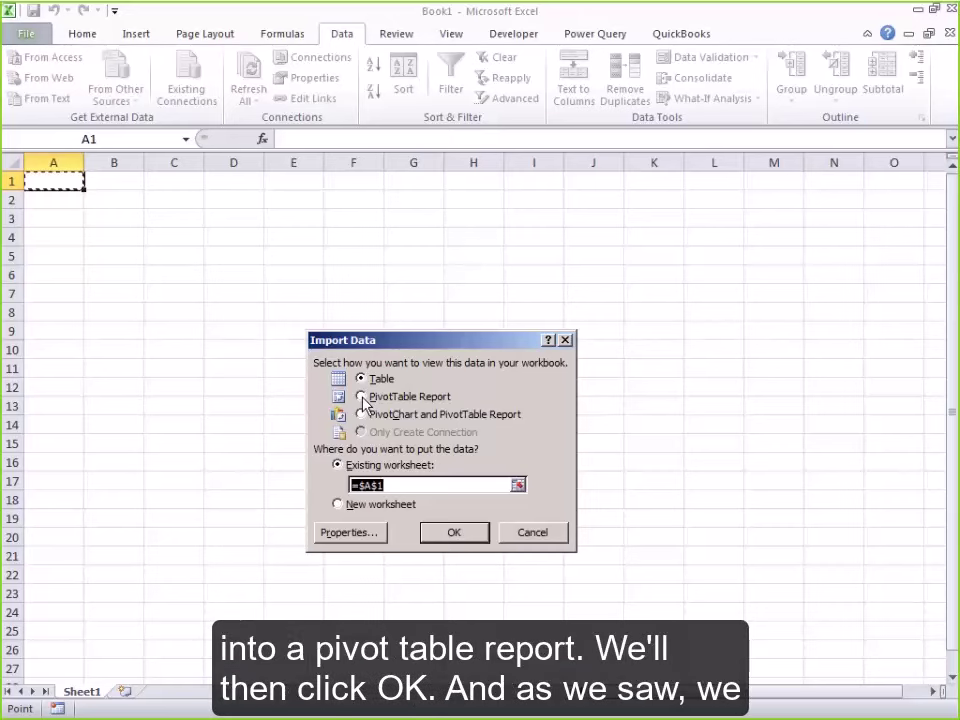
{"action": "left_click", "coordinate": [363, 398]}
{"action": "left_click", "coordinate": [458, 538]}
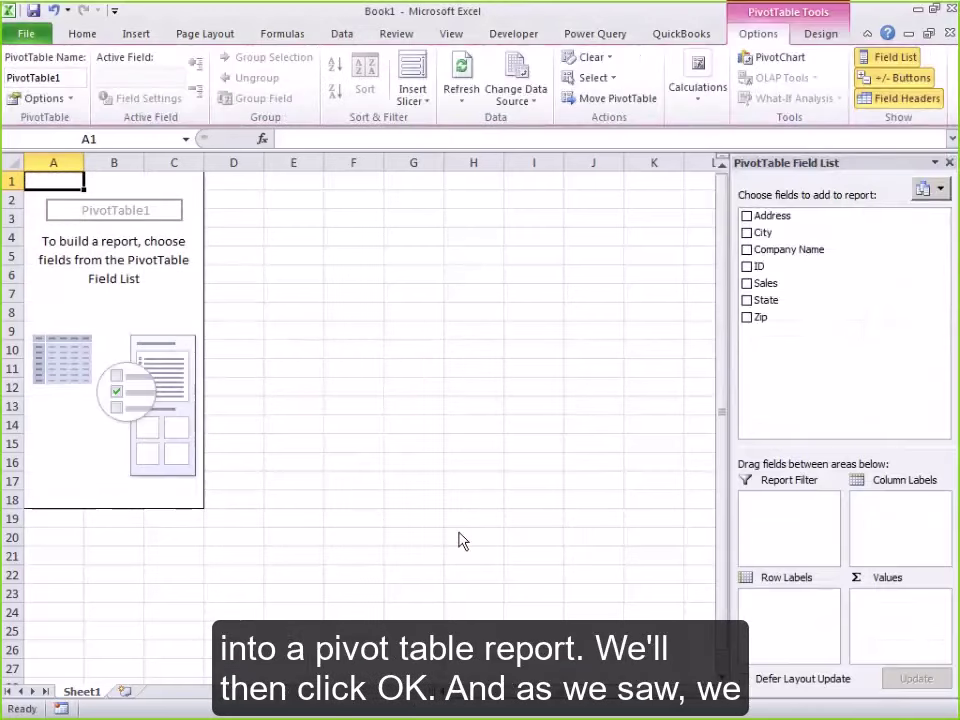
Step: Summarize Sales by State in the pivot table, with Zip moved from the values to the row labels beneath State
{"action": "left_click", "coordinate": [746, 301]}
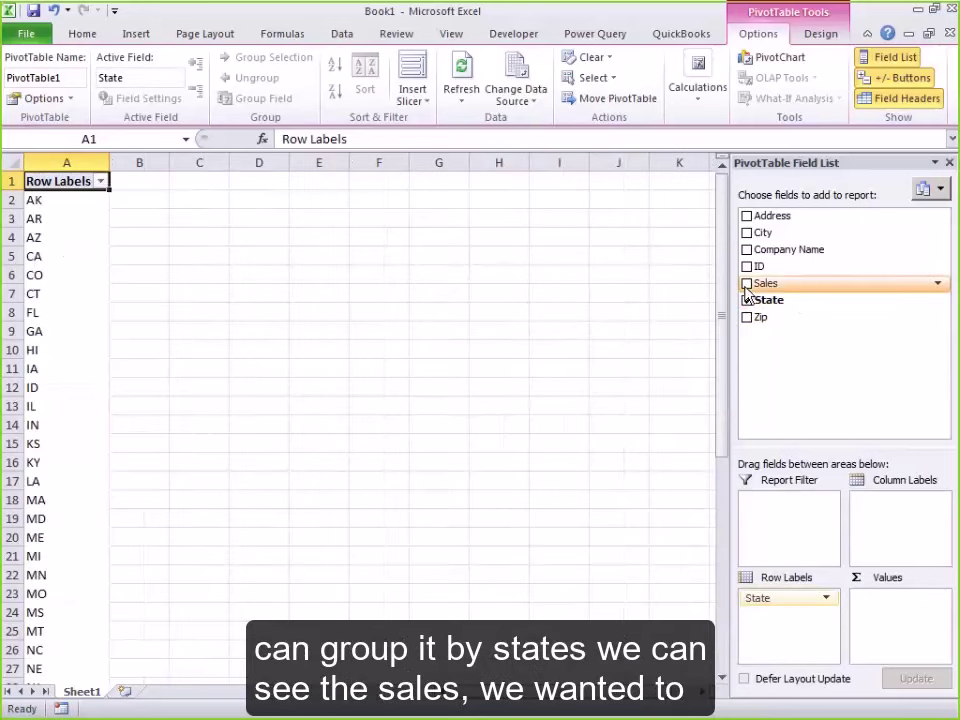
{"action": "left_click", "coordinate": [746, 284]}
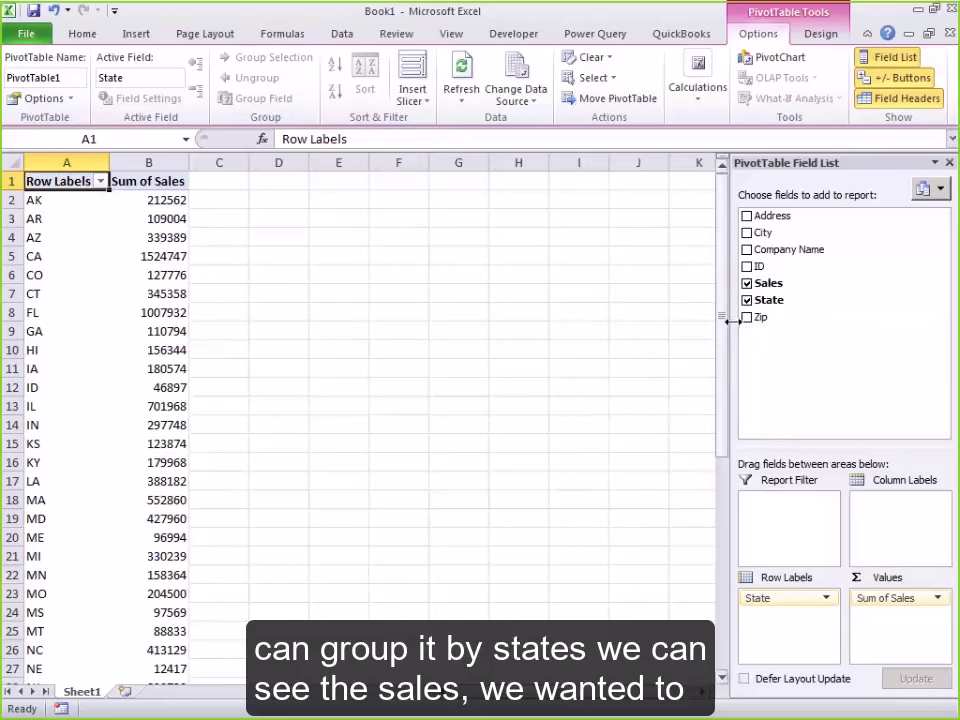
{"action": "left_click", "coordinate": [746, 318]}
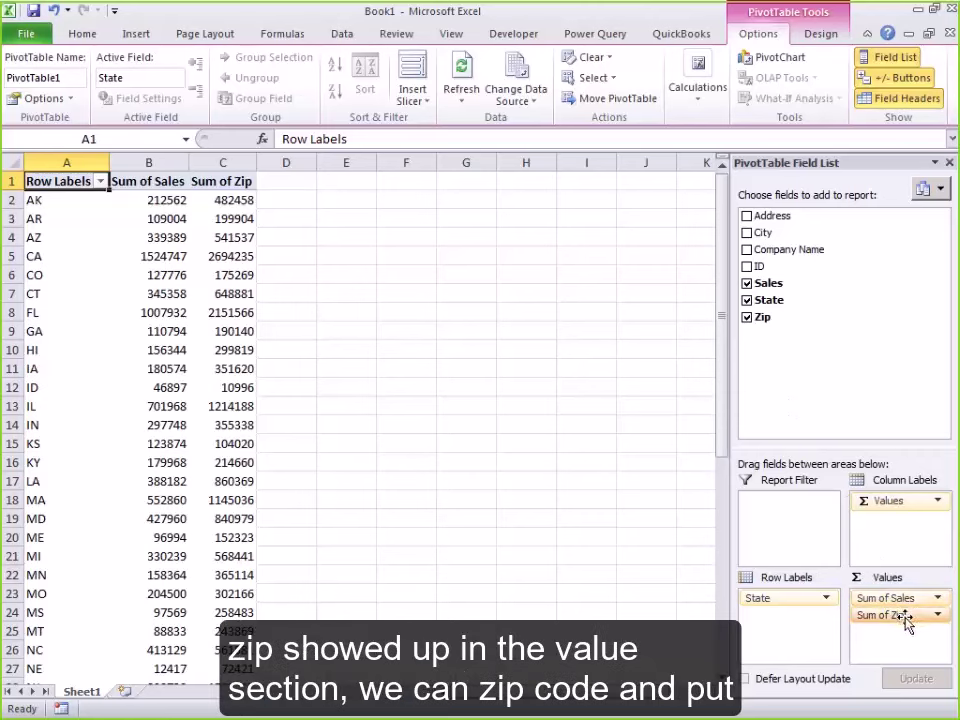
{"action": "left_click_drag", "start_coordinate": [908, 624], "coordinate": [785, 615]}
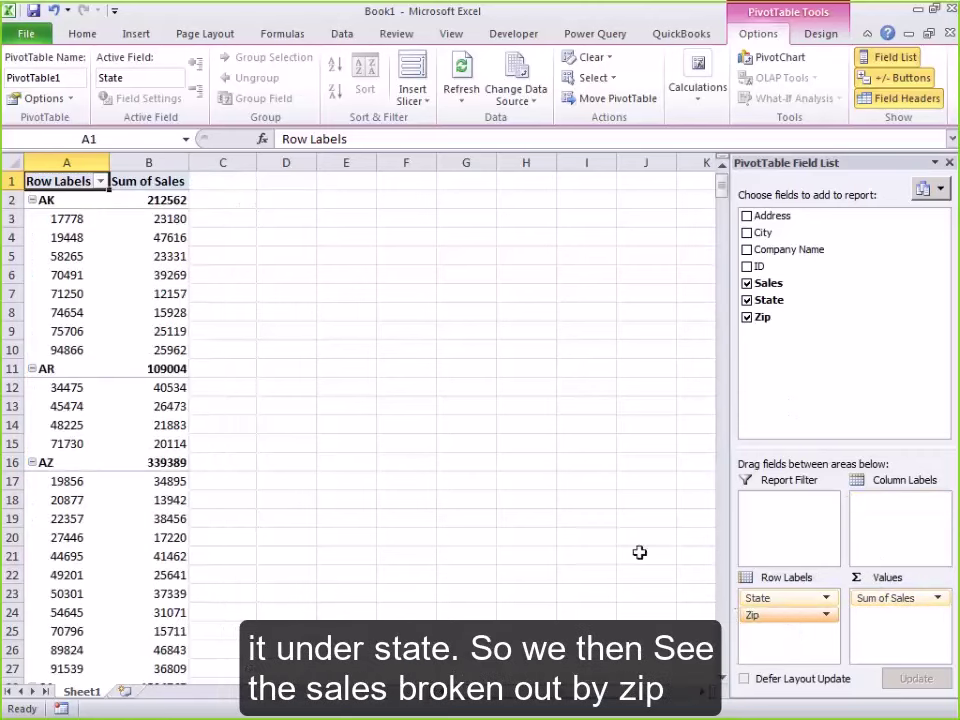
{"action": "scroll", "coordinate": [116, 404], "scroll_direction": "down", "scroll_amount": 5}
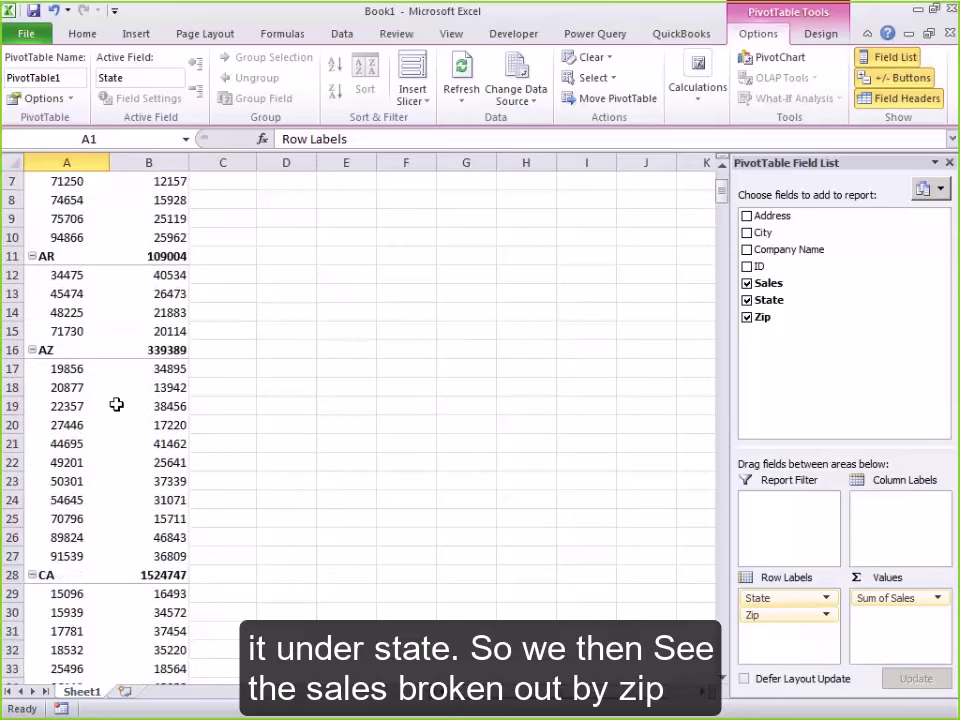
{"action": "scroll", "coordinate": [116, 404], "scroll_direction": "up", "scroll_amount": 5}
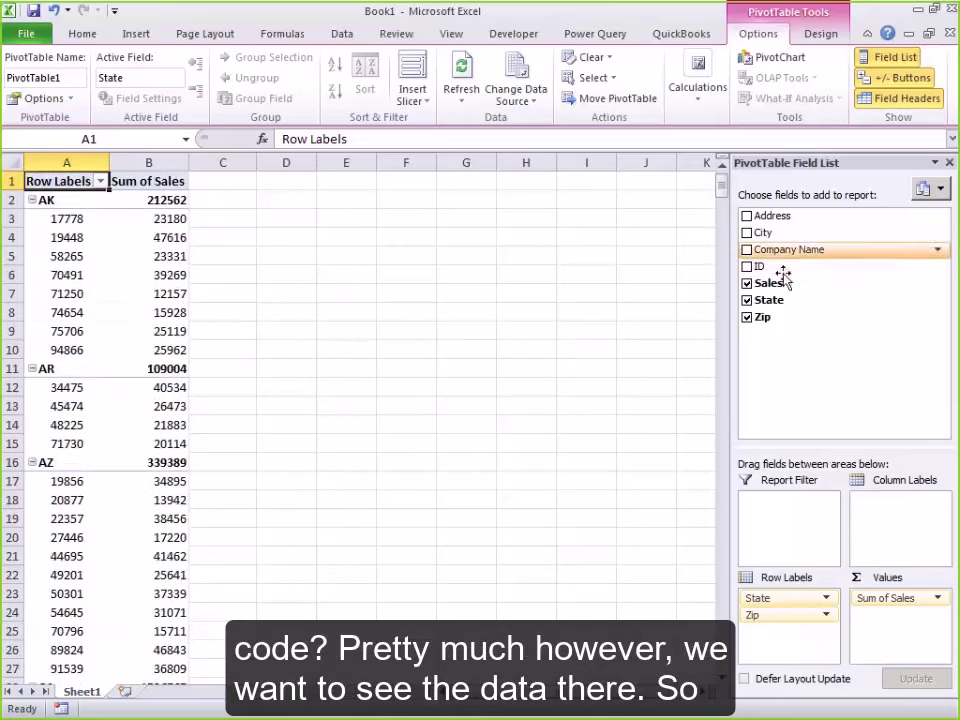